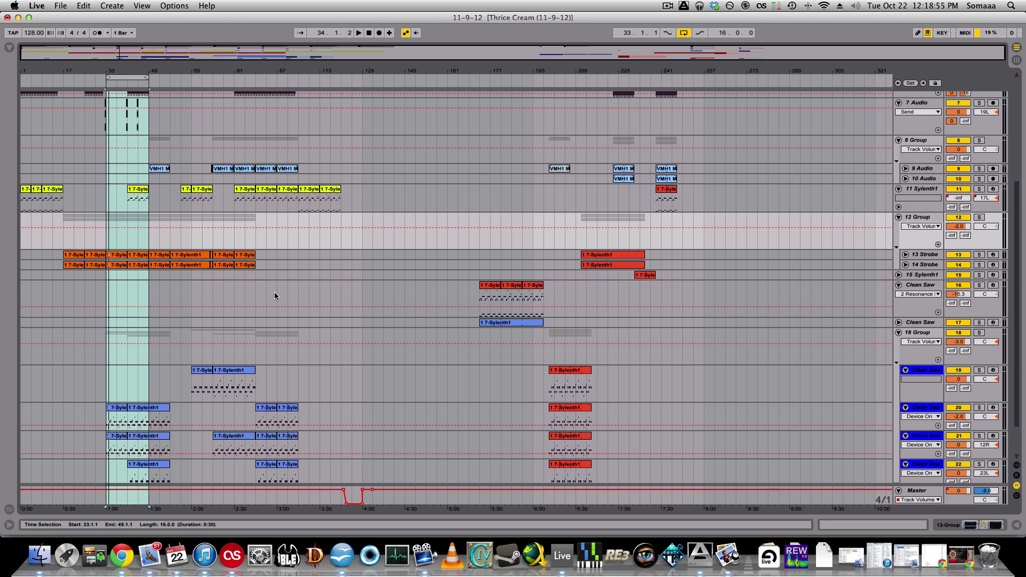
# - Start playback and solo the 12 Group track
pyautogui.press('space')
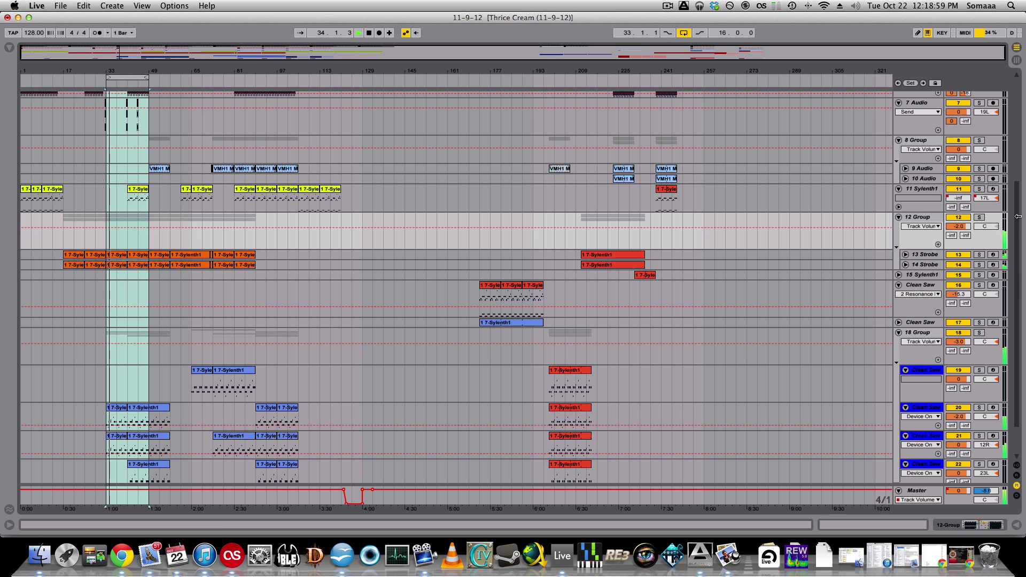
pyautogui.click(979, 217)
pyautogui.click(930, 218)
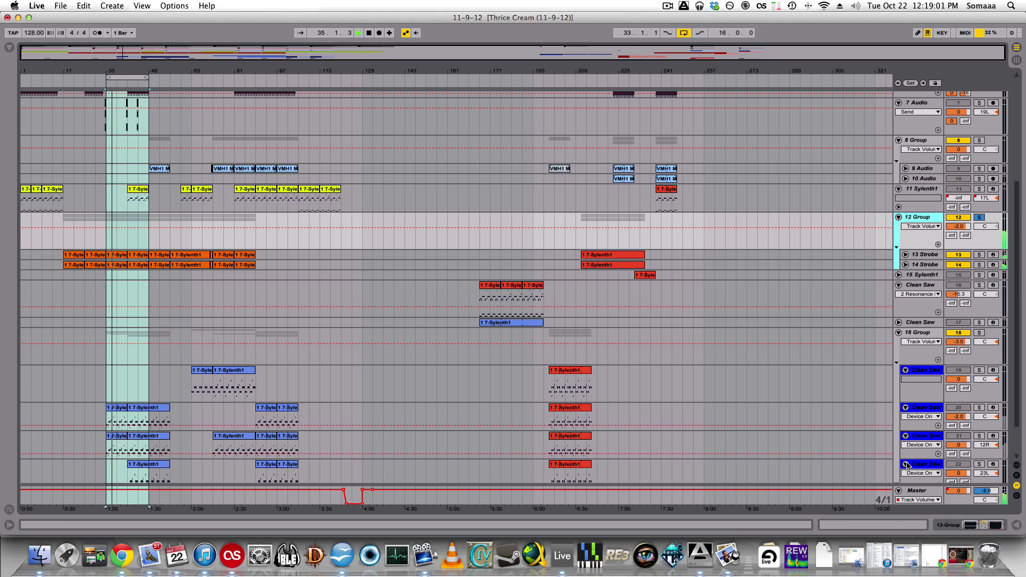
# - Turn off the 12 Group's second Compressor in the Detail view, then hide the device panel
pyautogui.click(967, 525)
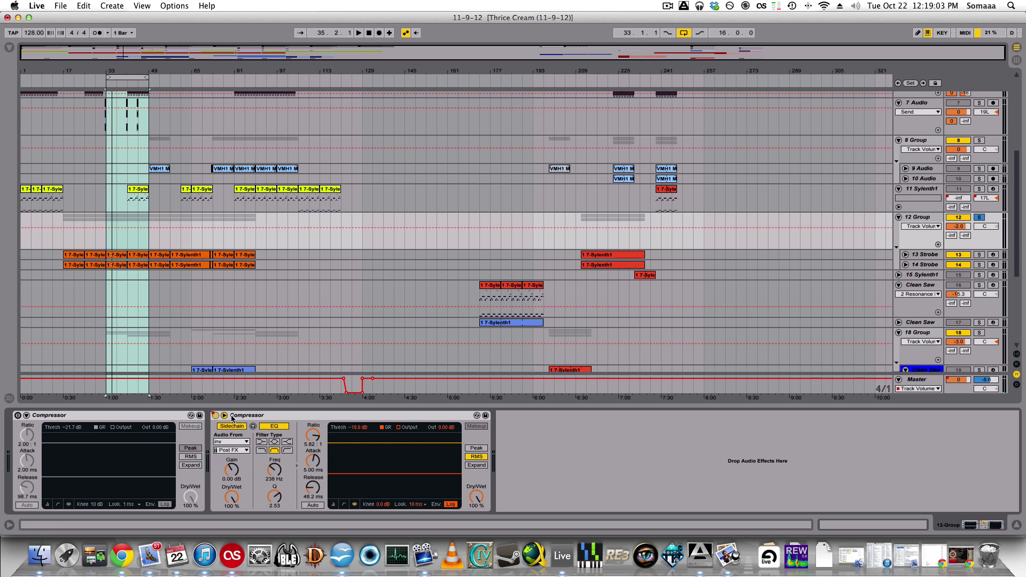
pyautogui.click(215, 417)
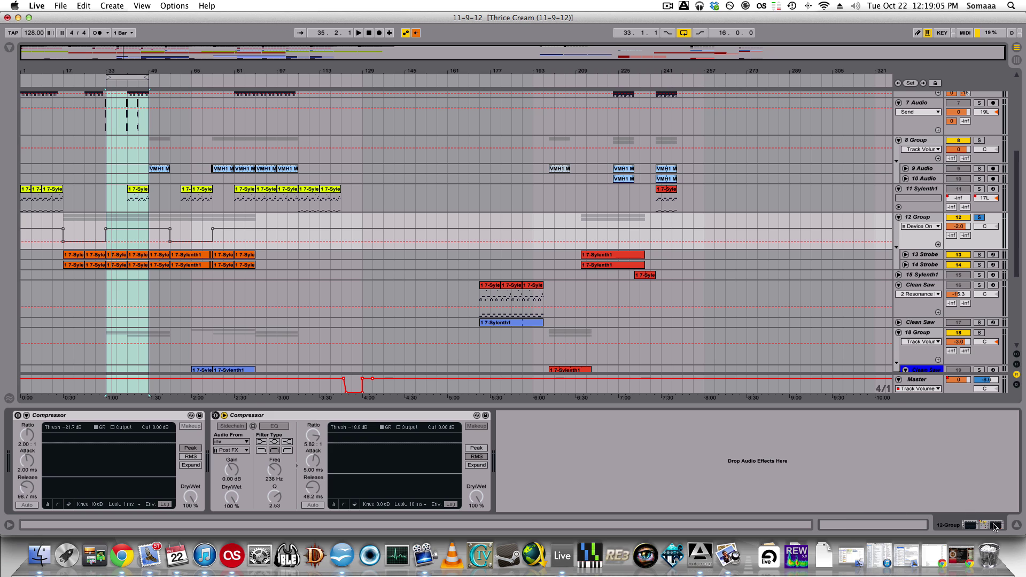
pyautogui.click(1015, 525)
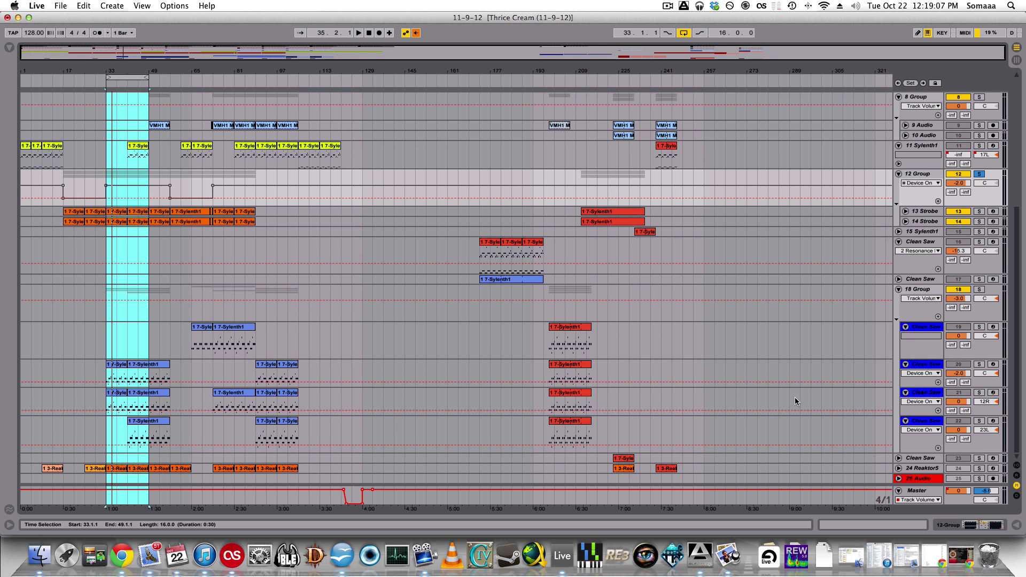
# - Insert the new audio track 15 Audio and show it in the Session mixer with the browser hidden
pyautogui.press('super+t')
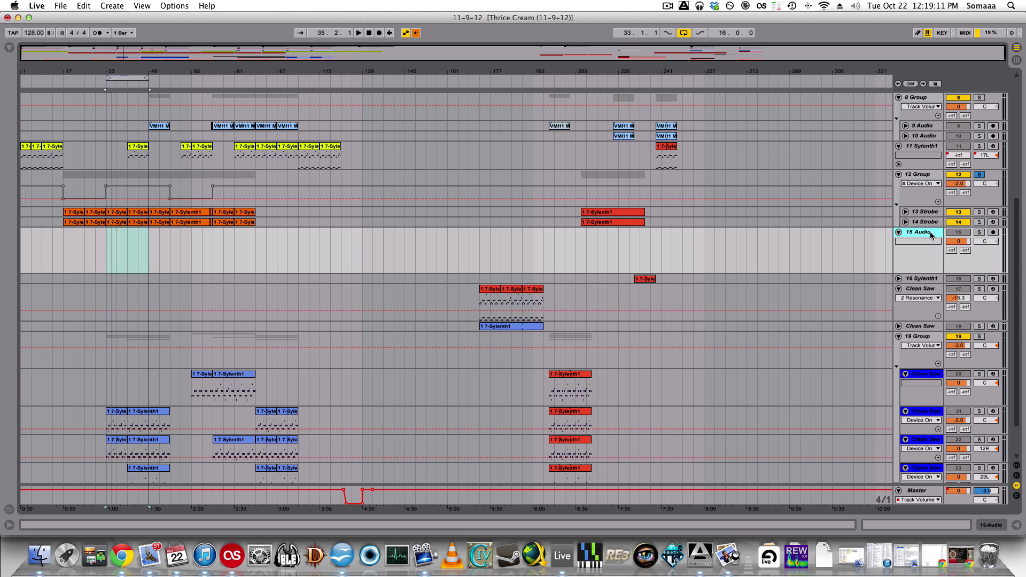
pyautogui.press('Tab')
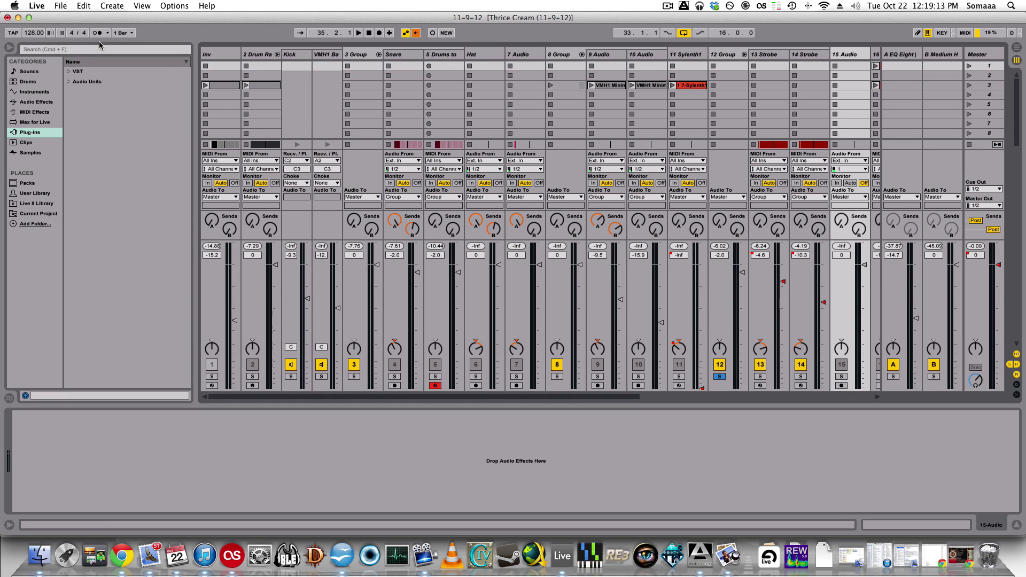
pyautogui.click(11, 47)
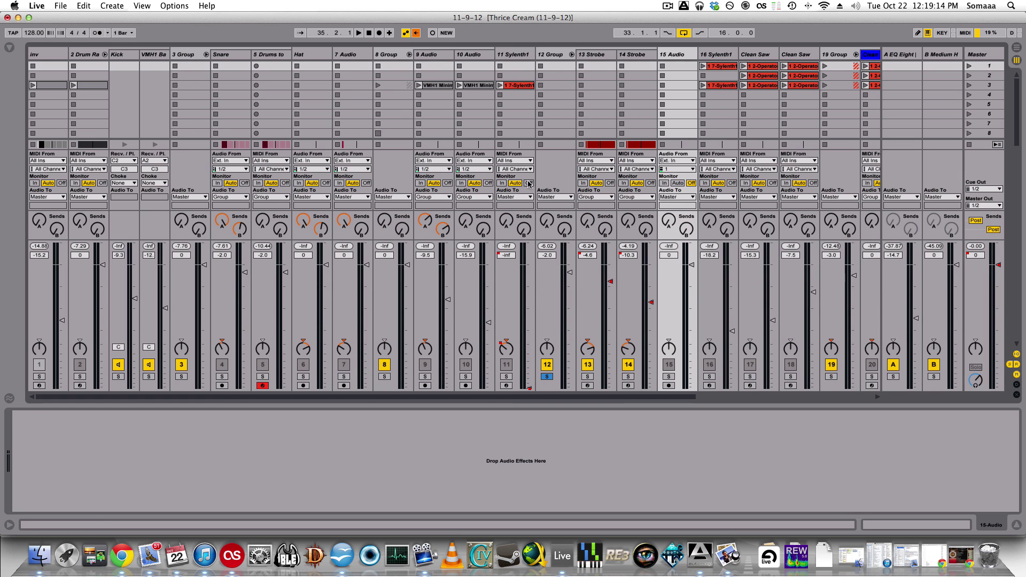
# - Route 15 Audio's input from 12-Group and arm it, previewing the signal with playback
pyautogui.click(675, 161)
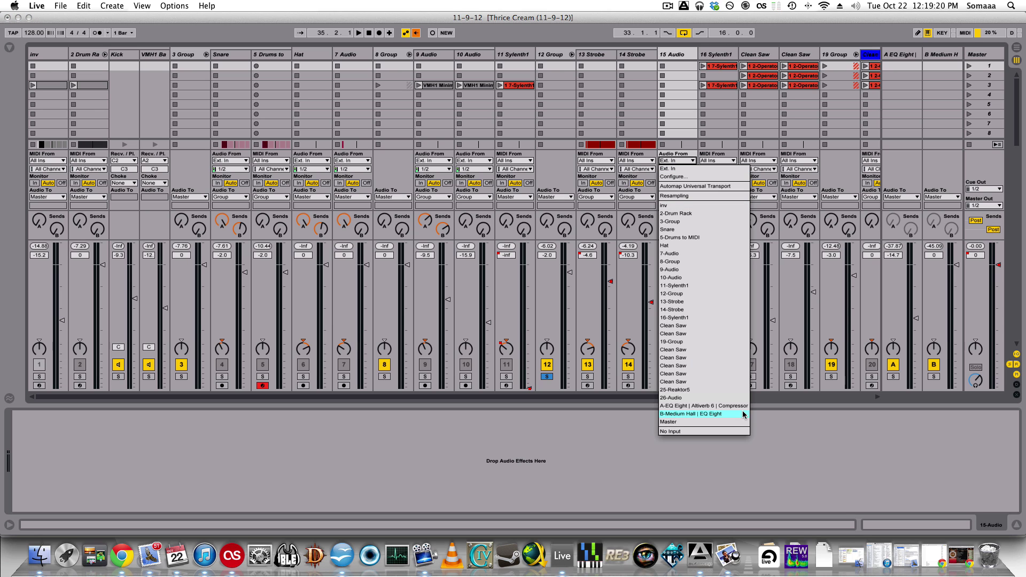
pyautogui.click(688, 294)
pyautogui.click(668, 384)
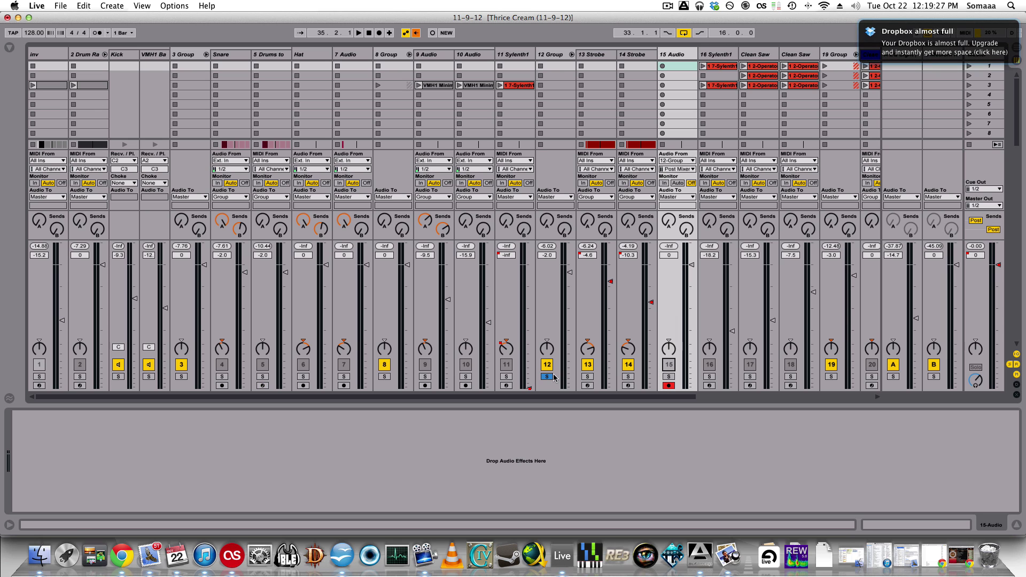
pyautogui.press('space')
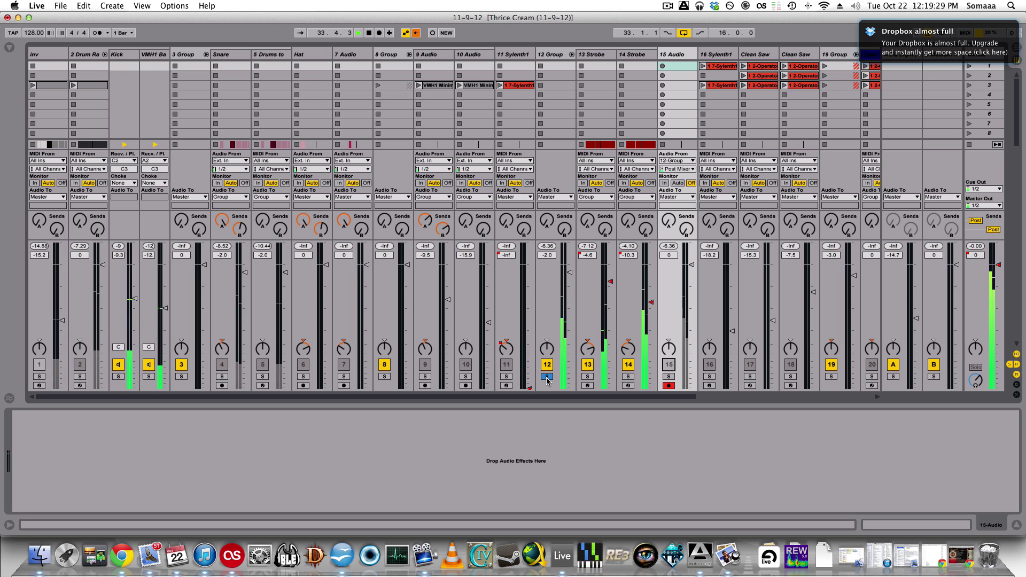
pyautogui.press('space')
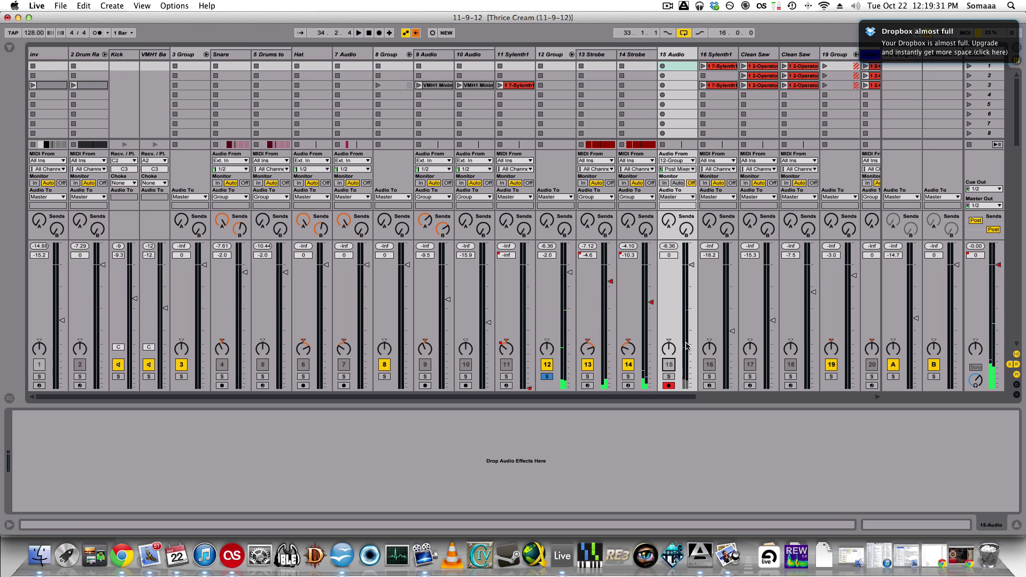
# - Record 12-Group onto track 15 from bar 33, duplicate it as 16 Audio, and zoom in
pyautogui.press('Tab')
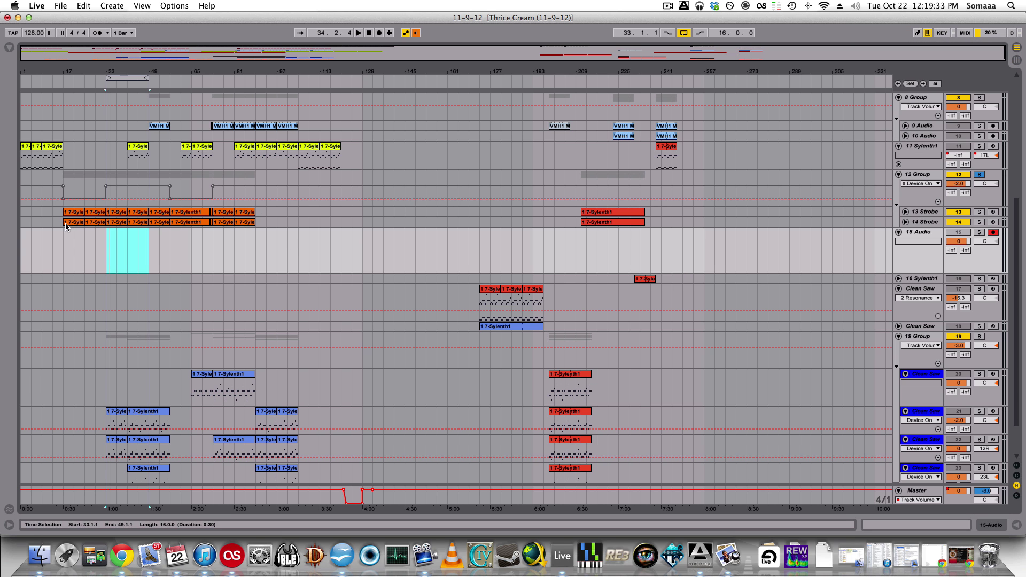
pyautogui.click(124, 212)
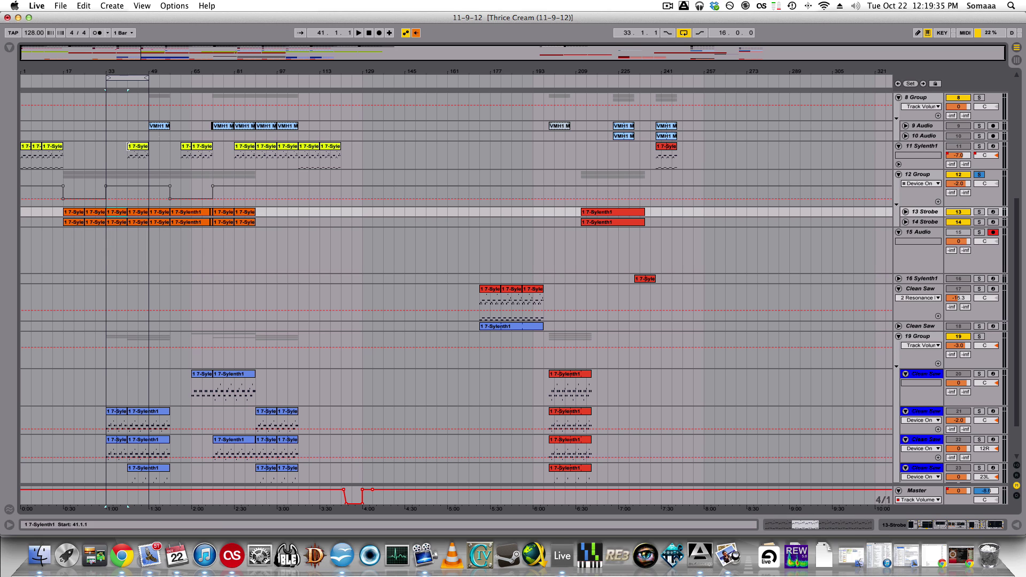
pyautogui.click(380, 33)
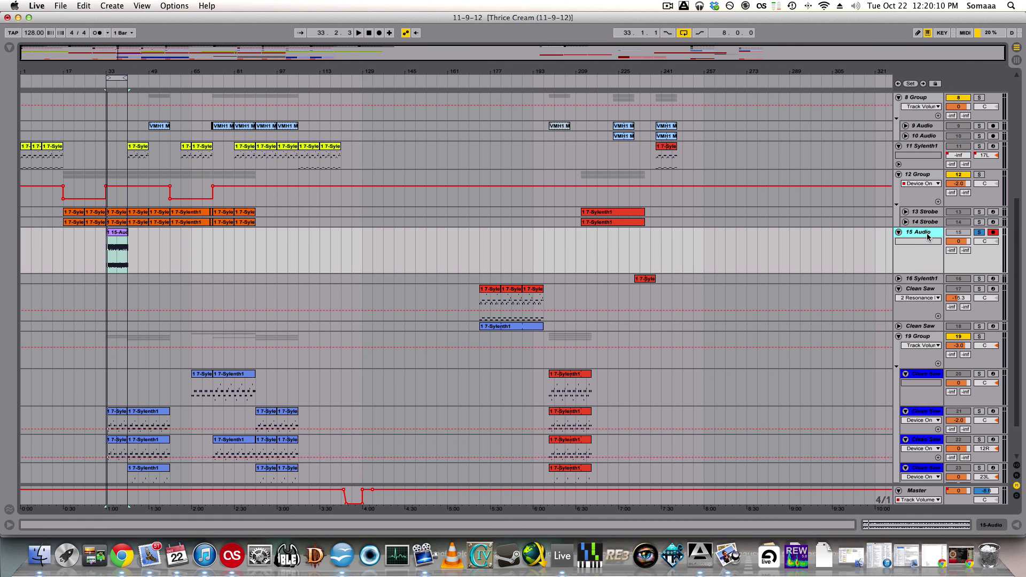
pyautogui.press('super+d')
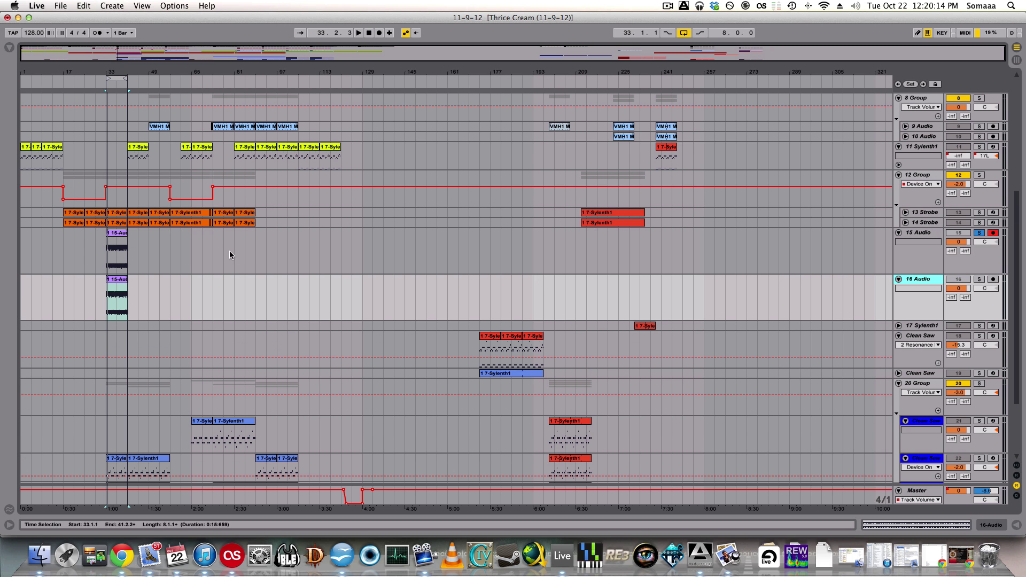
pyautogui.moveTo(80, 70); pyautogui.dragTo(89, 192)
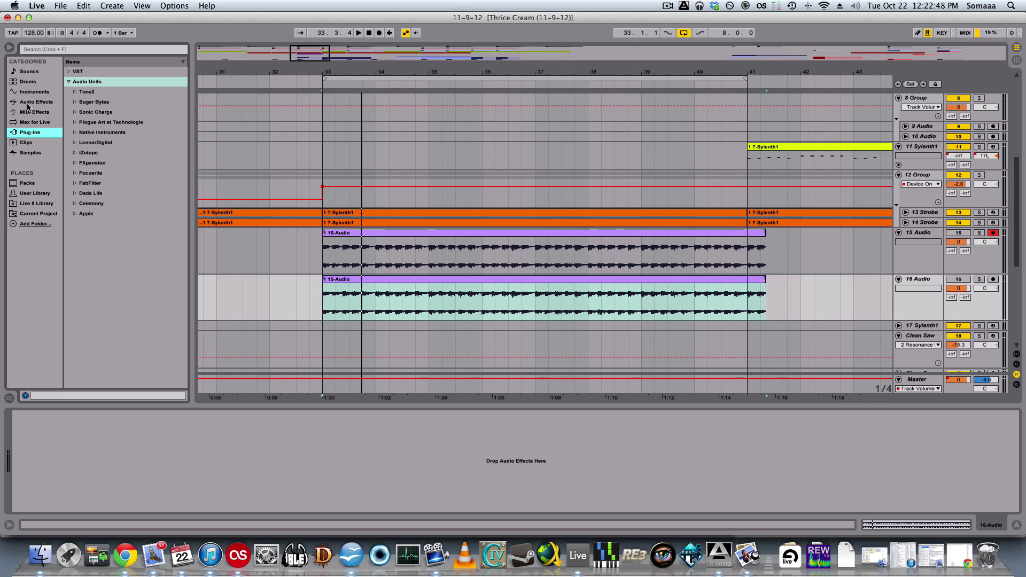
# - Add a Utility to track 16 with both Phz-L and Phz-R polarity inverted
pyautogui.click(27, 104)
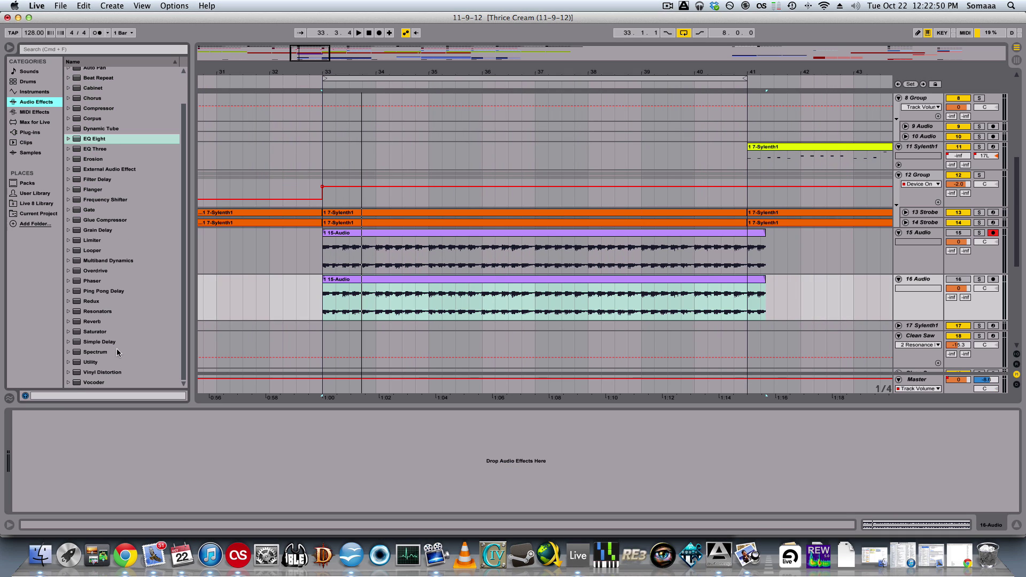
pyautogui.moveTo(91, 365); pyautogui.dragTo(205, 452)
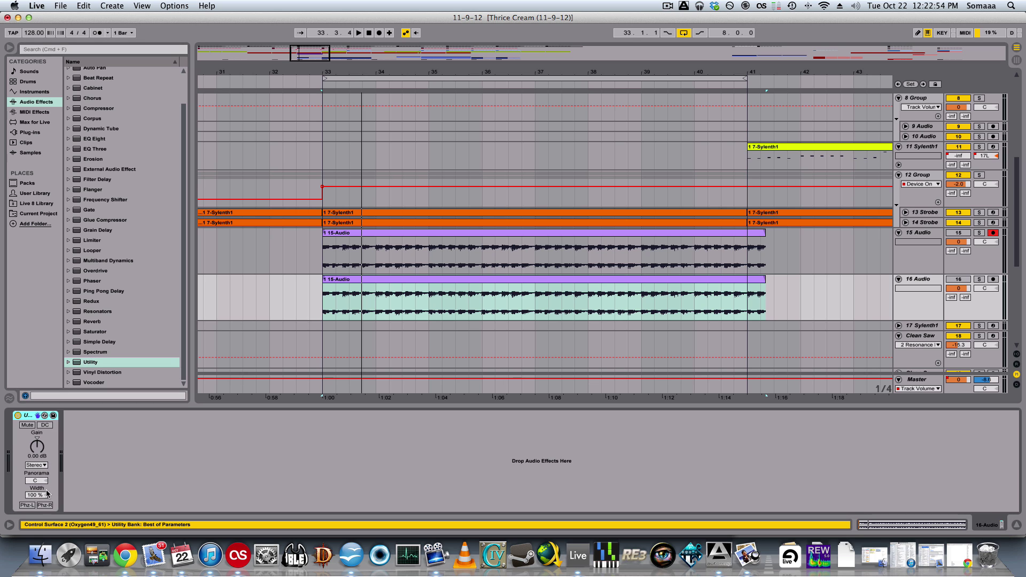
pyautogui.click(27, 506)
pyautogui.click(45, 505)
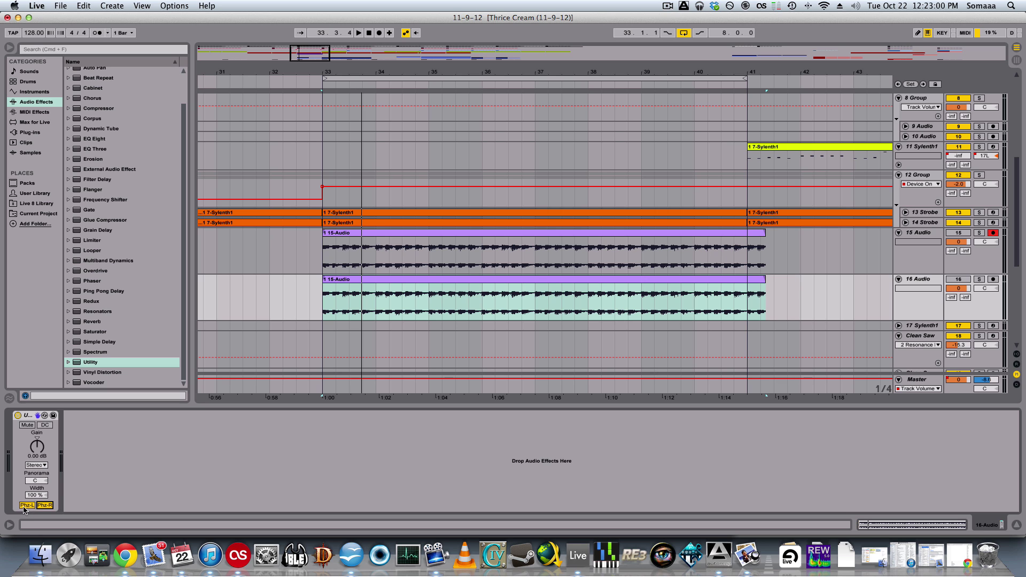
# - Solo tracks 15 and 16, toggle the Utility off and on to compare, and zoom near bar 33
pyautogui.click(978, 279)
pyautogui.click(979, 233)
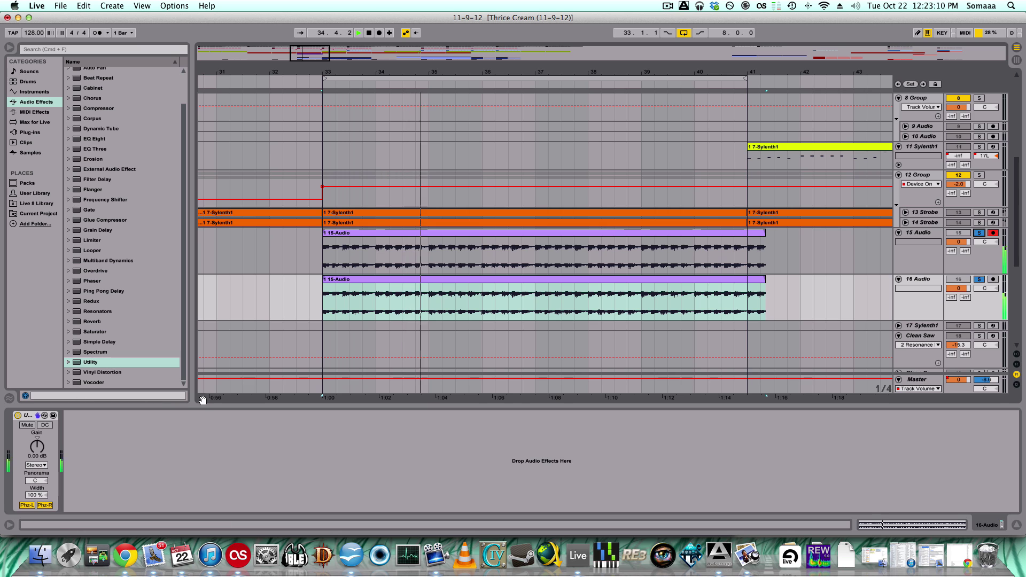
pyautogui.click(17, 416)
pyautogui.click(18, 415)
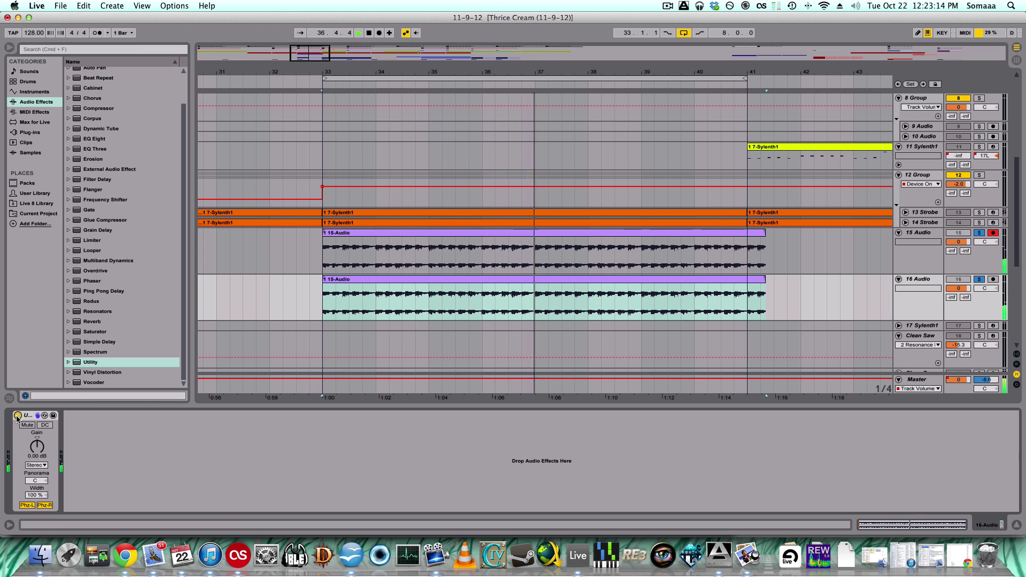
pyautogui.moveTo(300, 47); pyautogui.dragTo(301, 51)
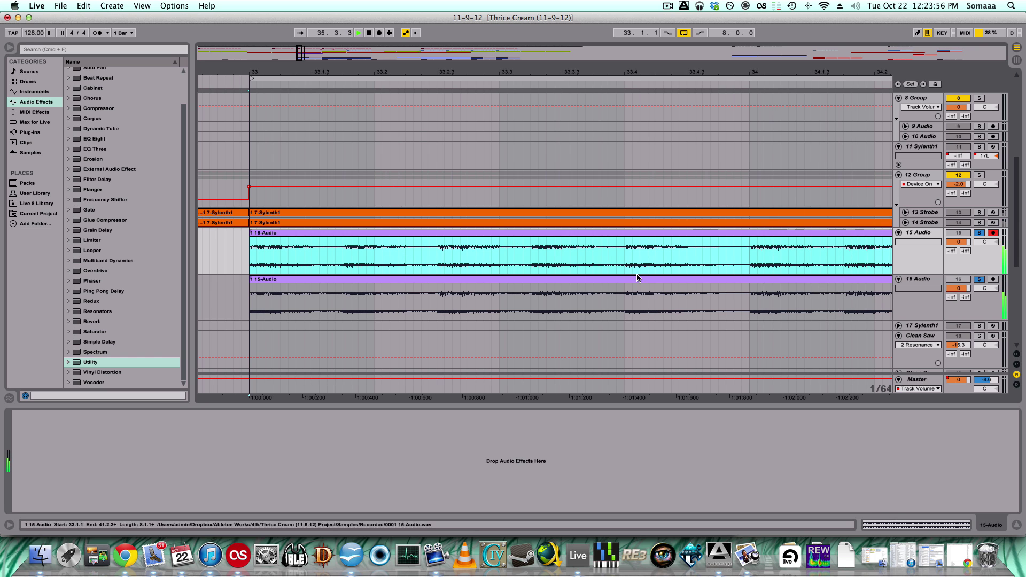
# - Put an EQ Eight after 16 Audio's Utility, move band 3's boost to about 539 Hz, then switch it off
pyautogui.click(855, 289)
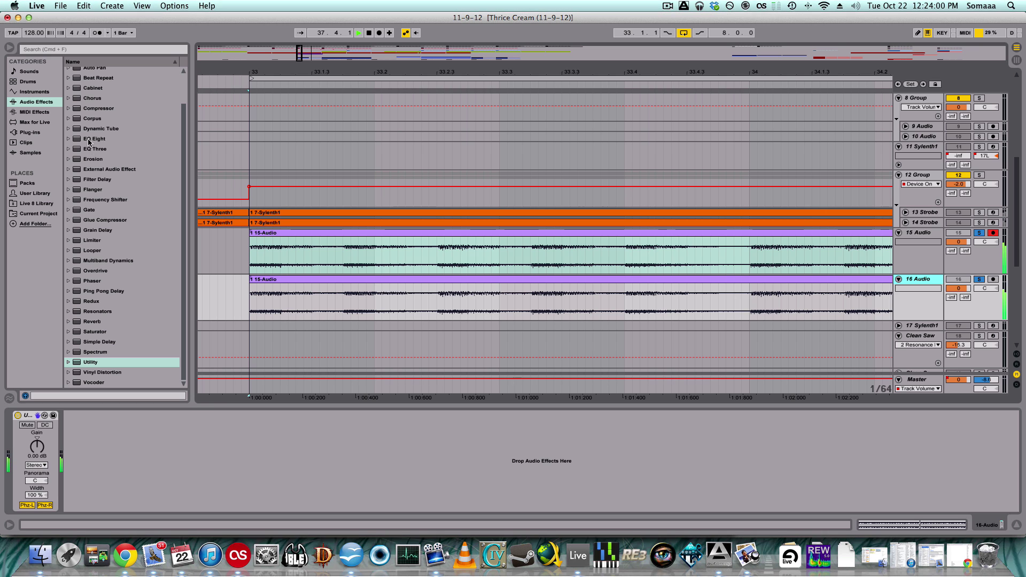
pyautogui.moveTo(93, 138)
pyautogui.mouseDown()
pyautogui.moveTo(170, 326)
pyautogui.moveTo(213, 469)
pyautogui.mouseUp()
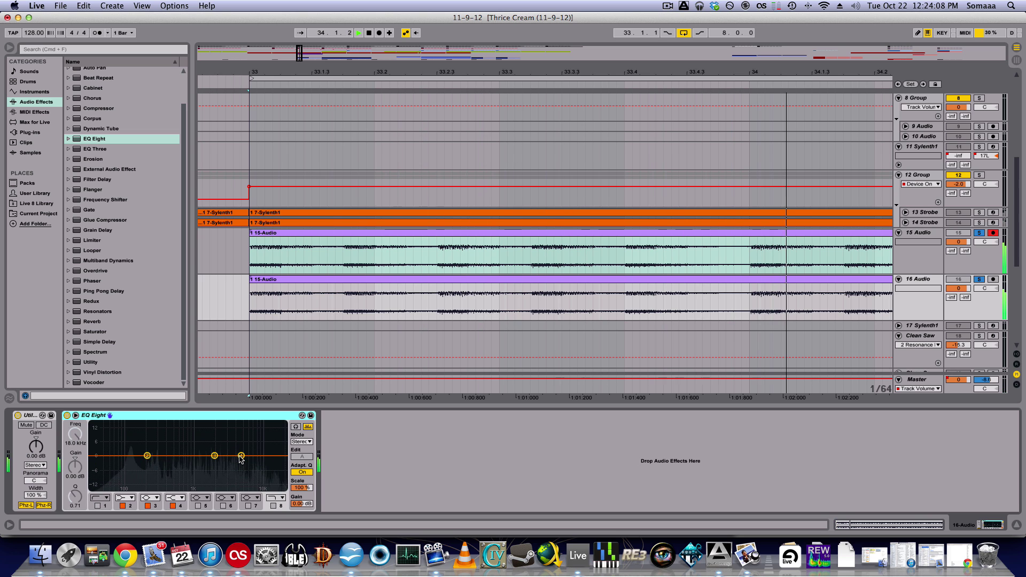
pyautogui.moveTo(242, 458); pyautogui.dragTo(246, 455)
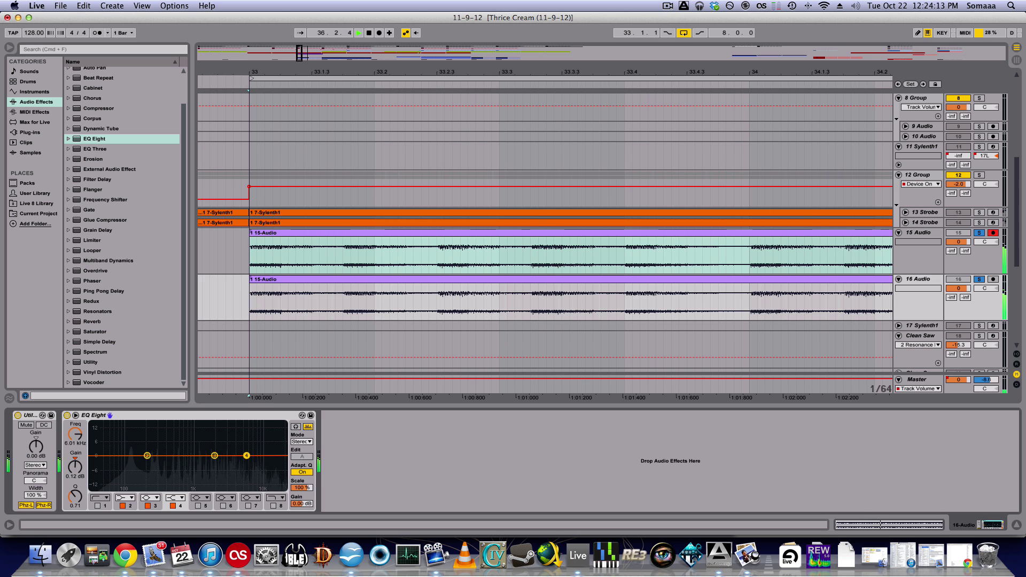
pyautogui.click(75, 470)
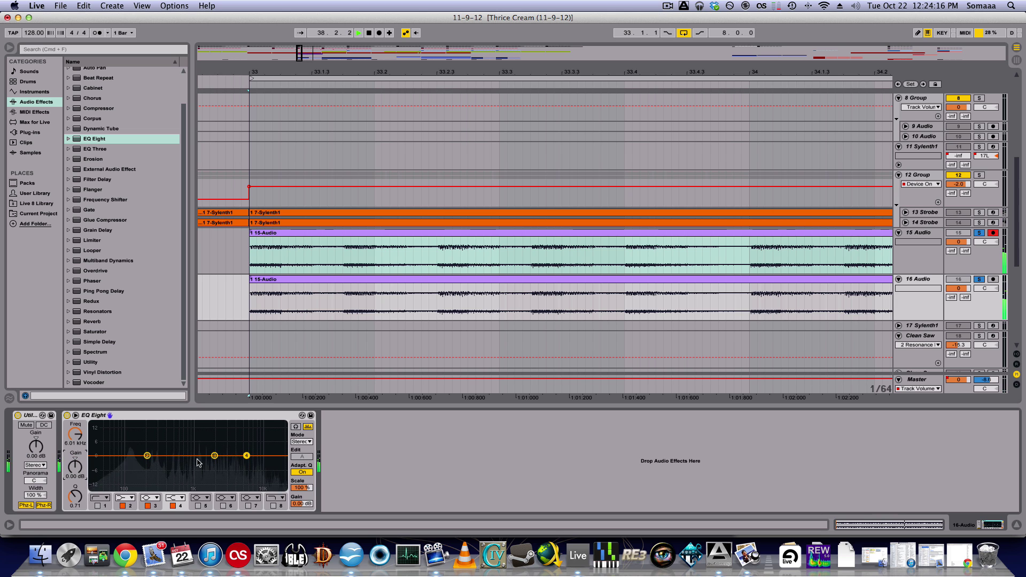
pyautogui.moveTo(214, 455); pyautogui.dragTo(208, 445)
pyautogui.moveTo(75, 496); pyautogui.dragTo(74, 489)
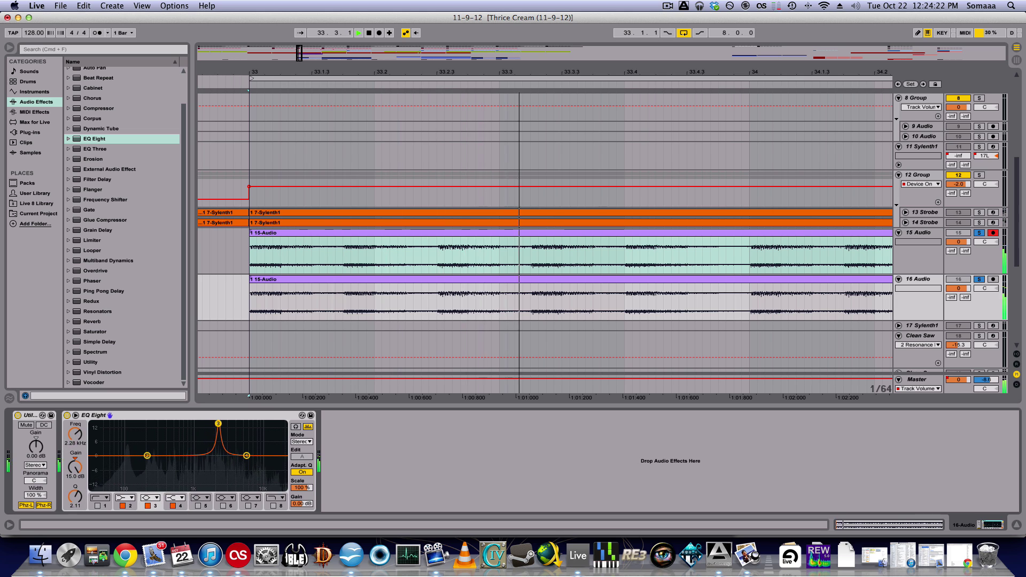
pyautogui.moveTo(209, 423); pyautogui.dragTo(176, 454)
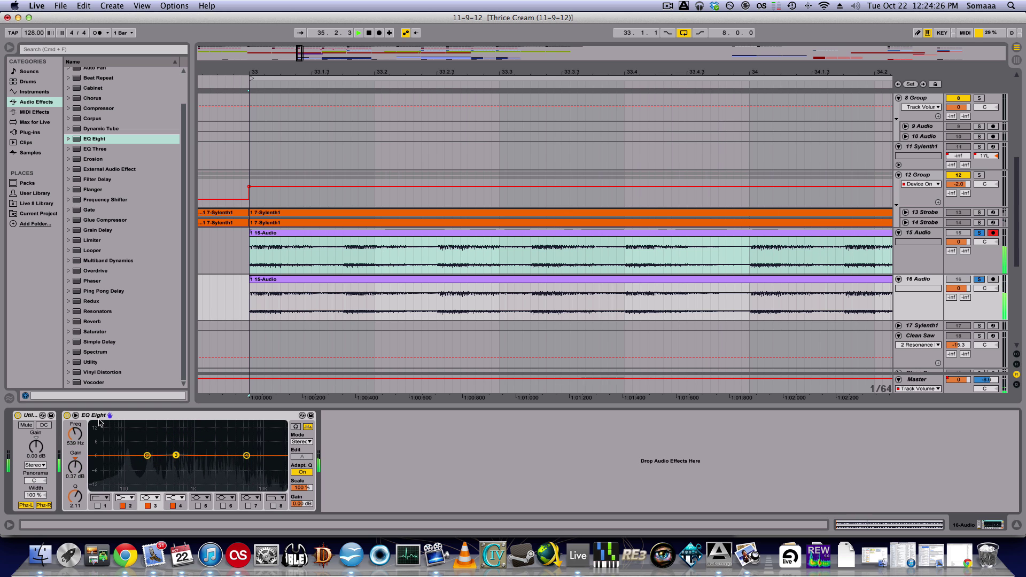
pyautogui.click(67, 415)
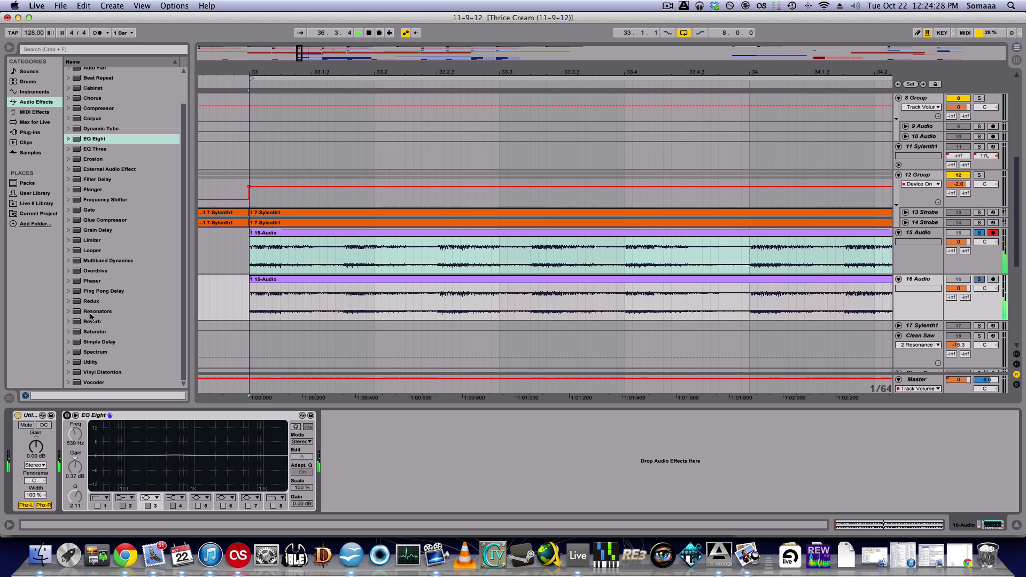
# - Add a Compressor after the EQ Eight on 16 Audio with RMS detection and curve view, and start playback
pyautogui.scroll(3, 137, 281)
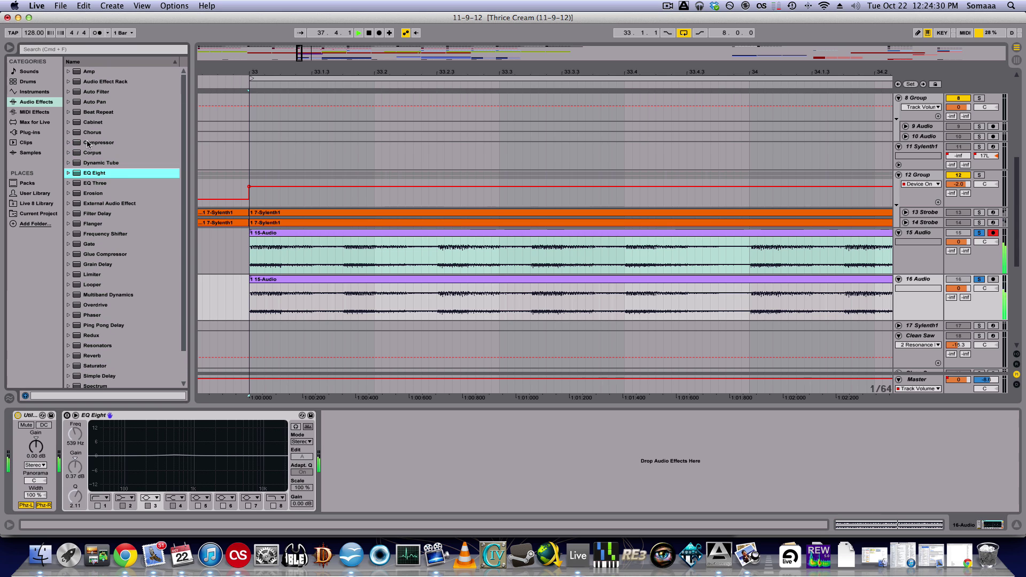
pyautogui.click(89, 143)
pyautogui.moveTo(315, 382); pyautogui.dragTo(356, 451)
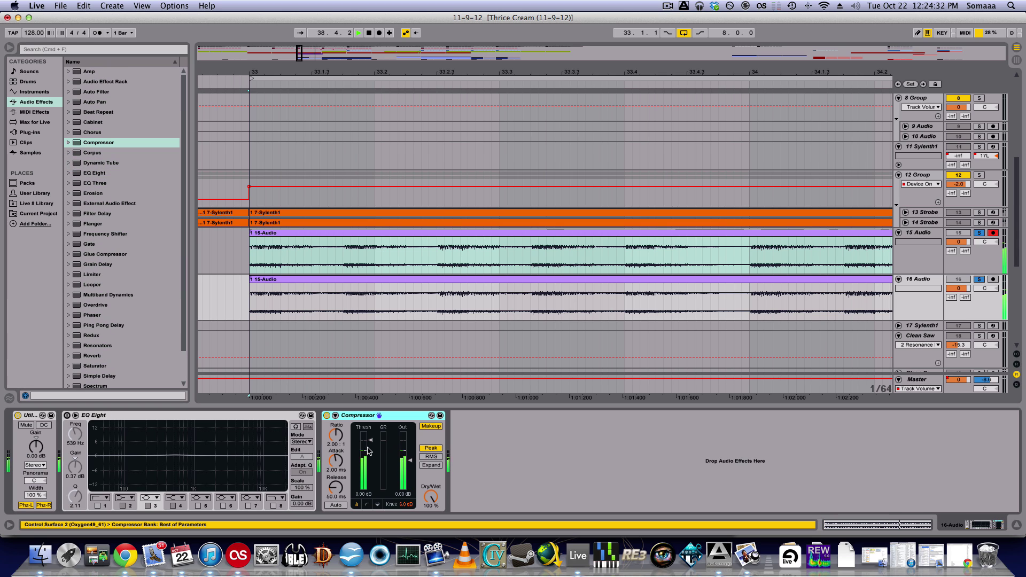
pyautogui.click(431, 456)
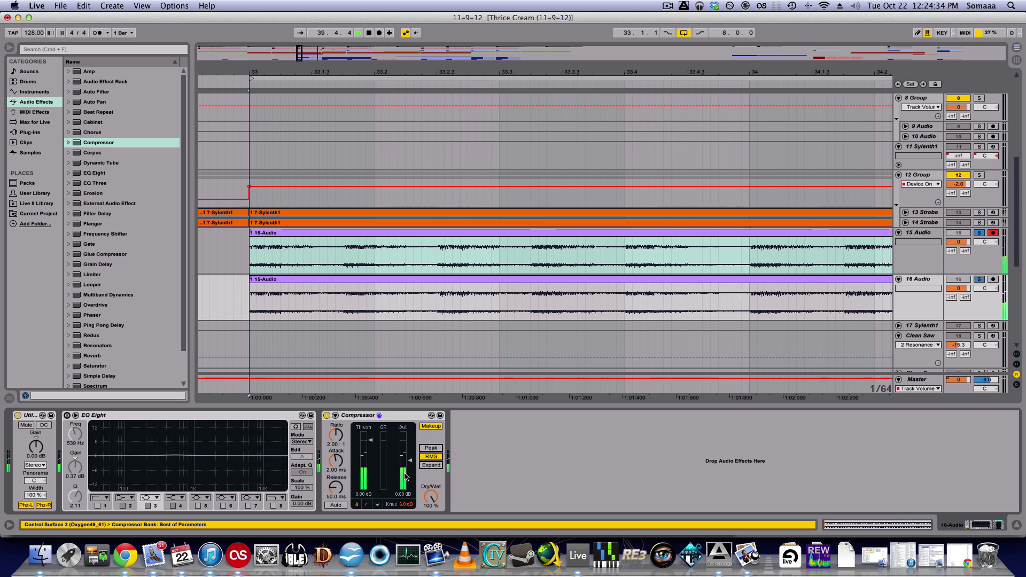
pyautogui.click(366, 506)
pyautogui.moveTo(373, 443); pyautogui.dragTo(372, 454)
pyautogui.press('space')
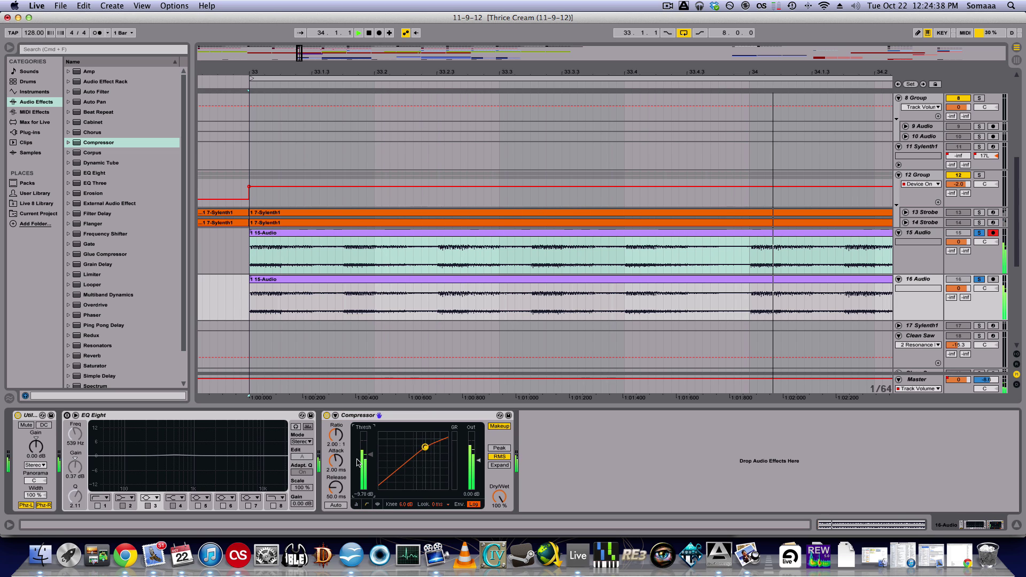
# - Set the Compressor to auto release, inf:1 ratio, Makeup off, and threshold about -21.3 dB
pyautogui.moveTo(344, 479); pyautogui.dragTo(345, 463)
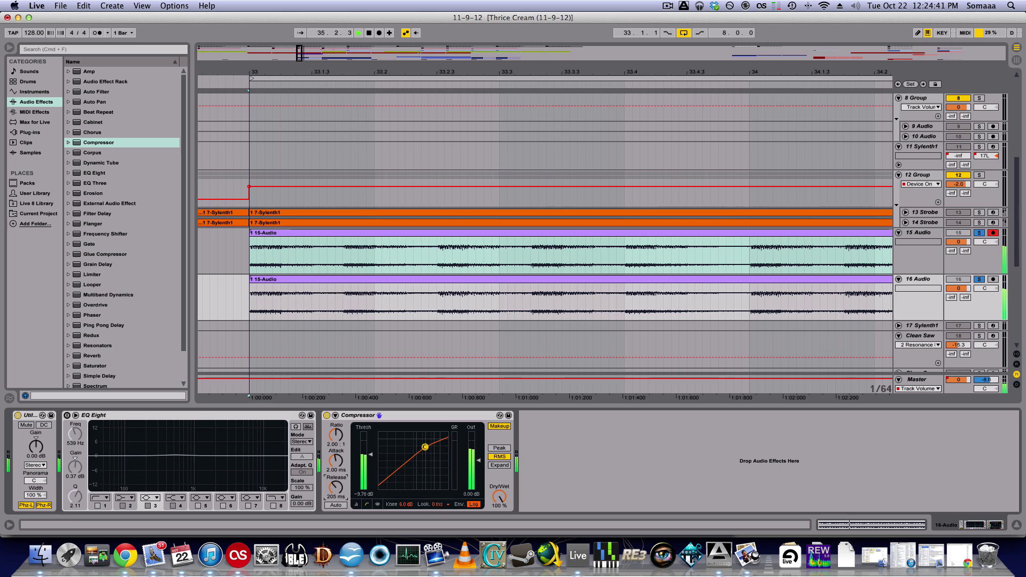
pyautogui.click(336, 505)
pyautogui.moveTo(339, 442); pyautogui.dragTo(340, 395)
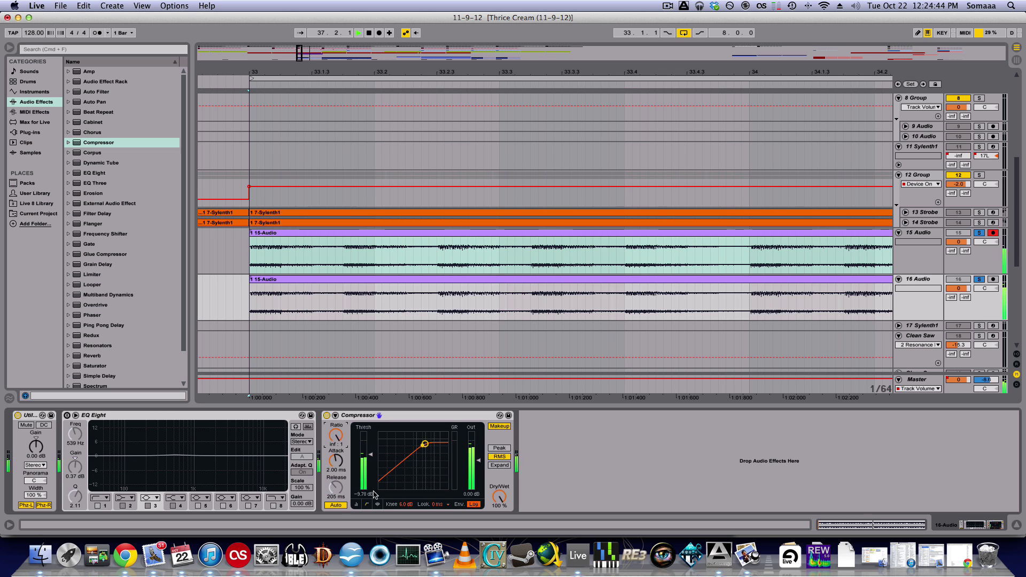
pyautogui.moveTo(372, 457); pyautogui.dragTo(372, 472)
pyautogui.click(497, 426)
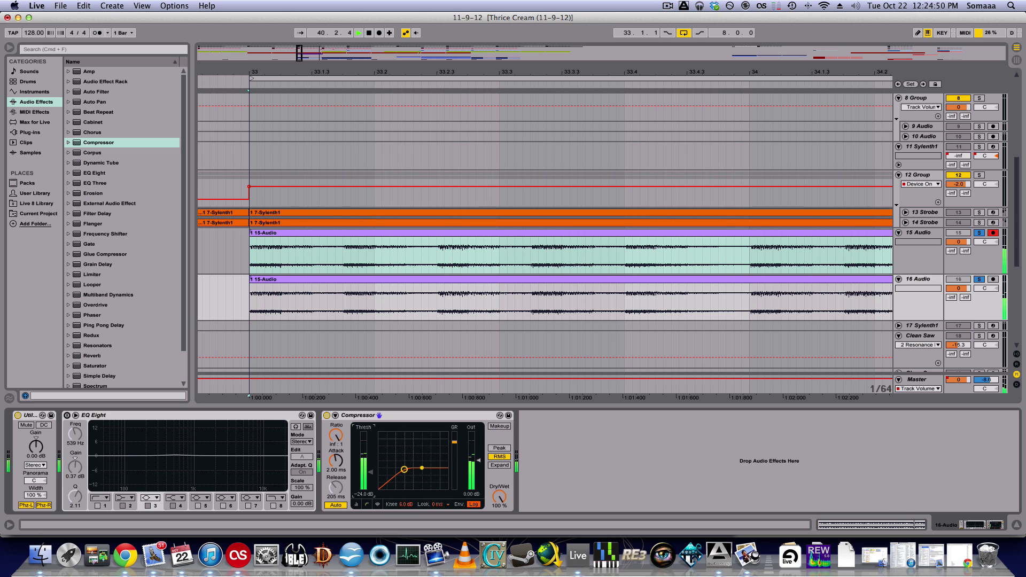
pyautogui.moveTo(373, 472); pyautogui.dragTo(372, 473)
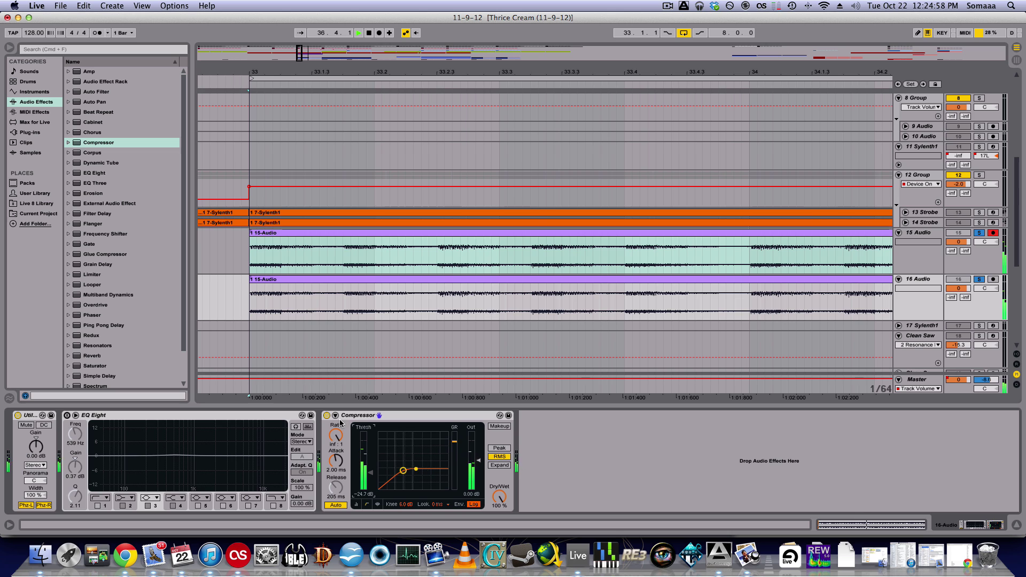
pyautogui.moveTo(402, 471); pyautogui.dragTo(420, 456)
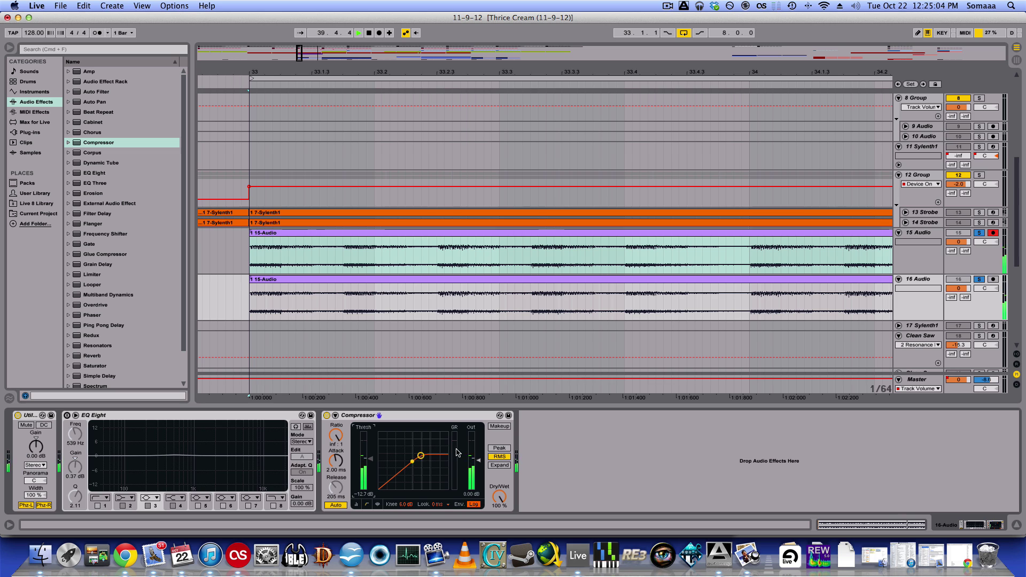
pyautogui.moveTo(367, 441); pyautogui.dragTo(367, 451)
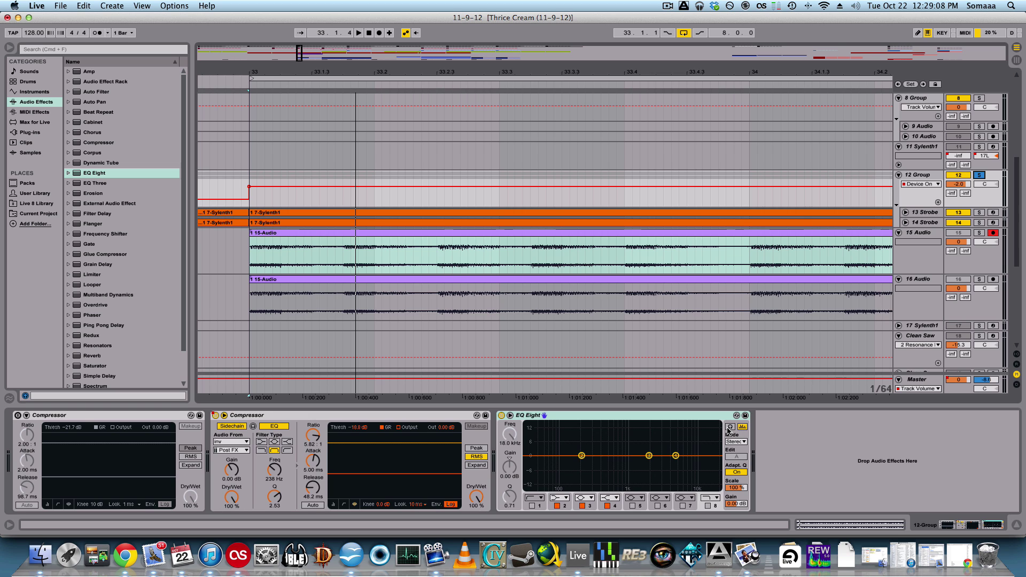
# - Audition the 12 Group's EQ Eight band alone during playback, leaving band 3 at 1.04 kHz, about 0 dB
pyautogui.click(730, 427)
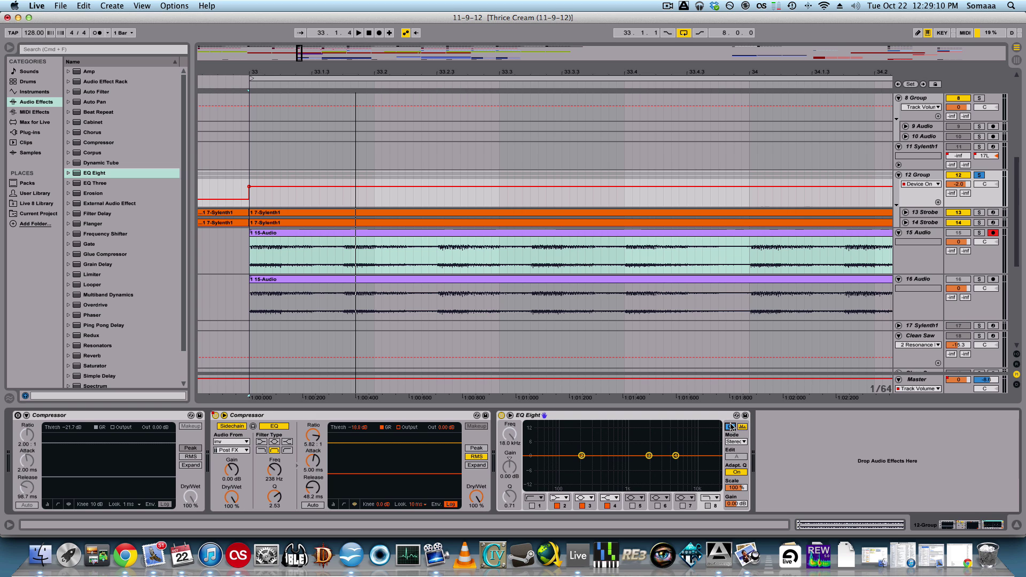
pyautogui.click(582, 457)
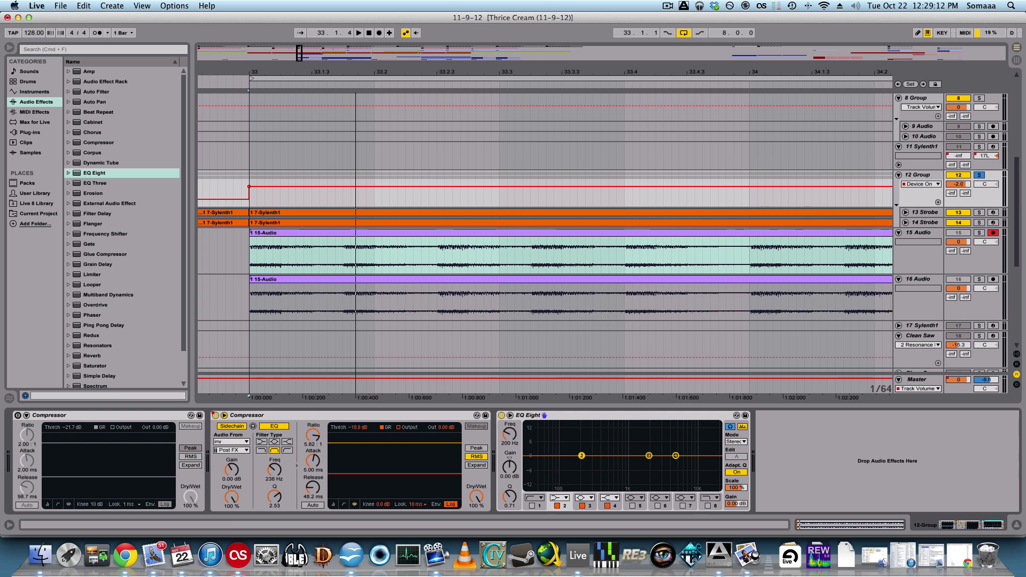
pyautogui.press('space')
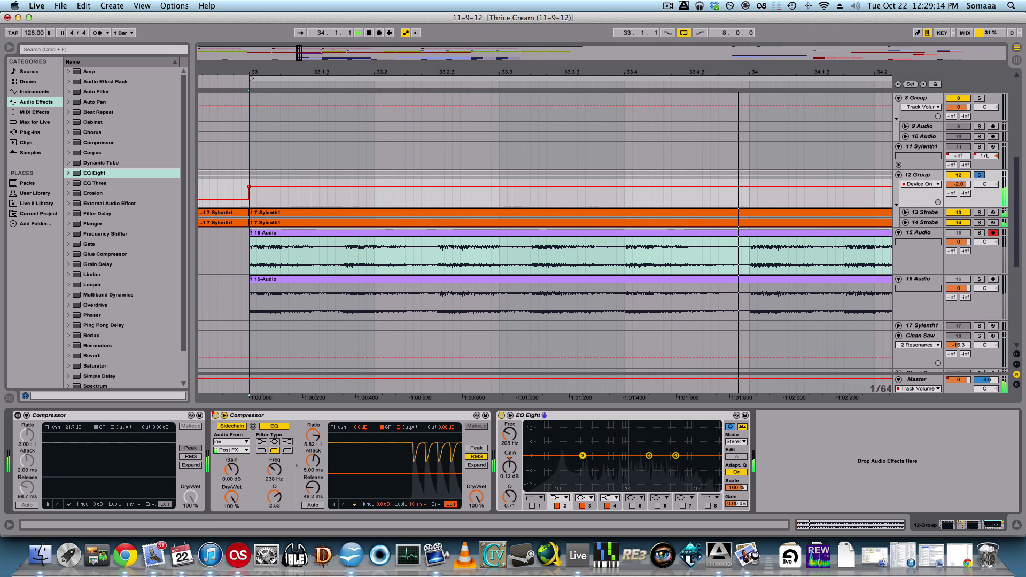
pyautogui.moveTo(649, 455)
pyautogui.mouseDown()
pyautogui.moveTo(648, 429)
pyautogui.moveTo(614, 433)
pyautogui.moveTo(684, 430)
pyautogui.moveTo(587, 434)
pyautogui.moveTo(575, 451)
pyautogui.moveTo(565, 438)
pyautogui.moveTo(622, 430)
pyautogui.moveTo(629, 456)
pyautogui.mouseUp()
pyautogui.press('space')
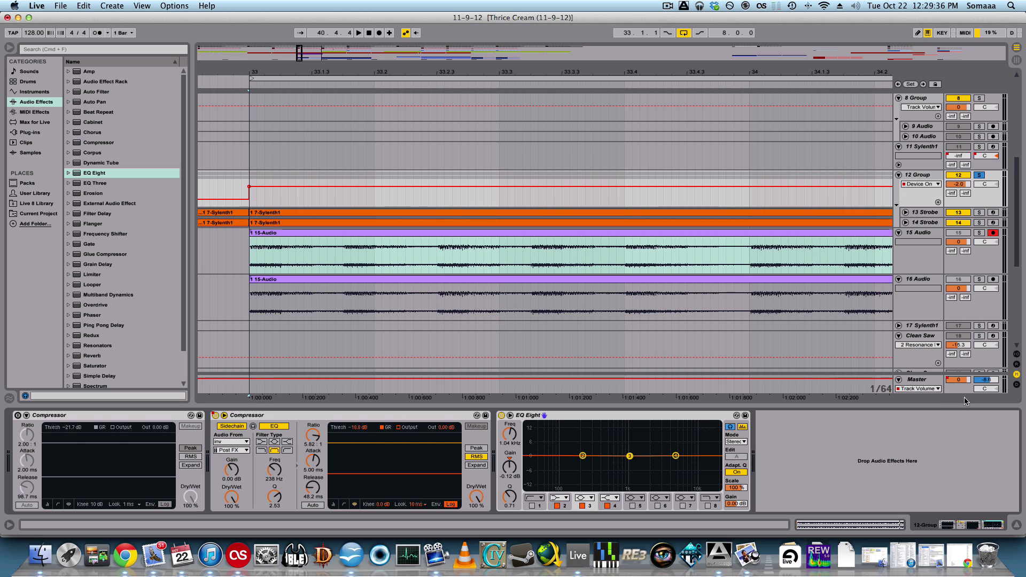
# - Select 15 Audio, then 16 Audio to show its Utility, EQ Eight and inf:1 Compressor
pyautogui.click(929, 232)
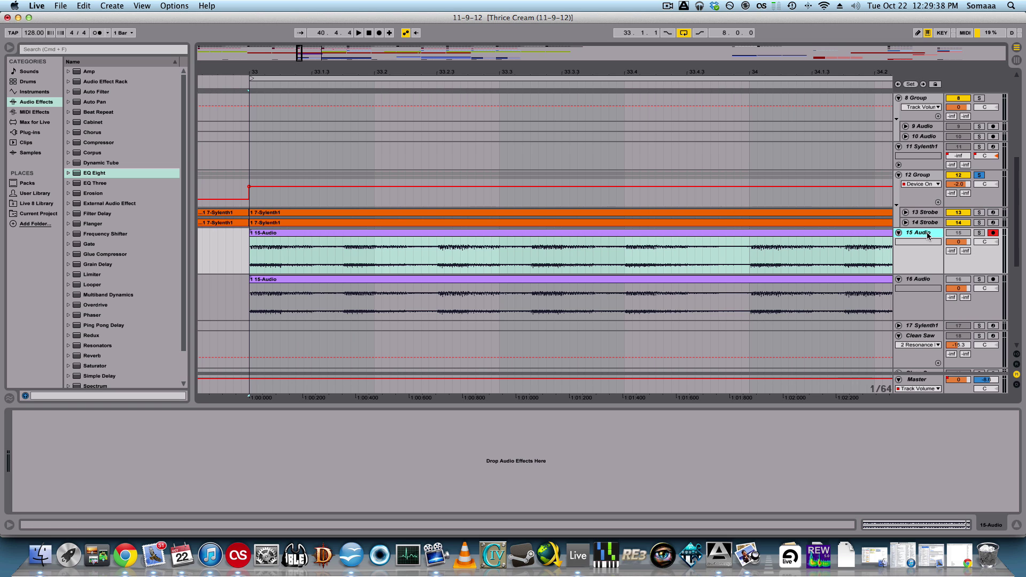
pyautogui.click(929, 284)
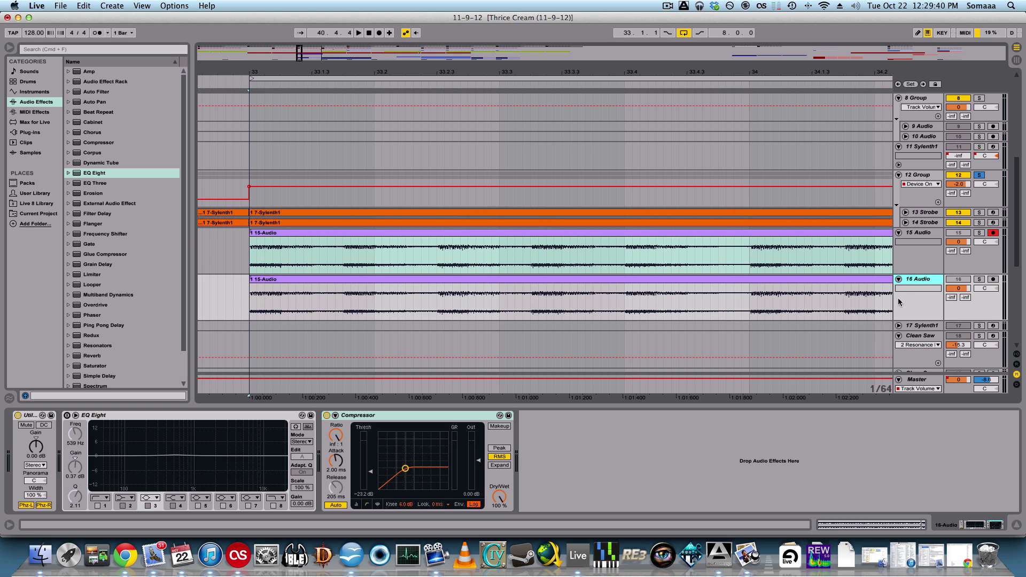